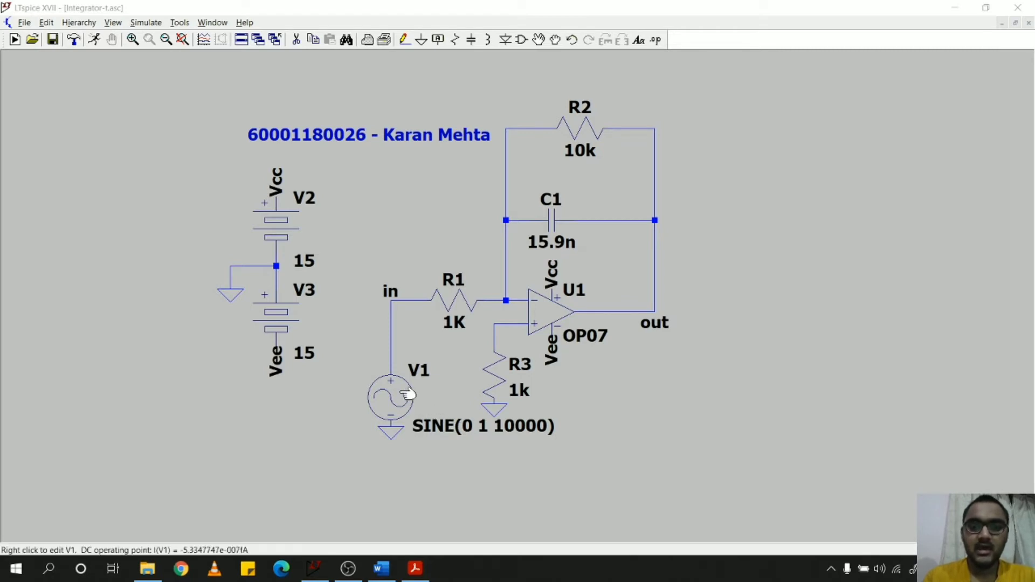
# Check V1's sine settings, and run a transient simulation with 1ms stop time, data saving from 0 and 1us maximum timestep
pyautogui.rightClick(408, 395)
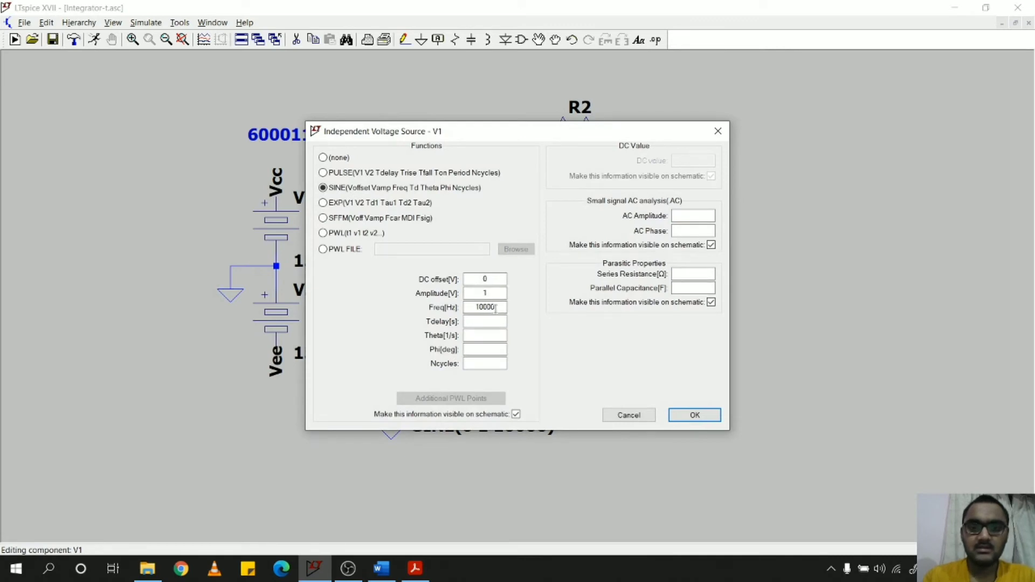
pyautogui.click(694, 415)
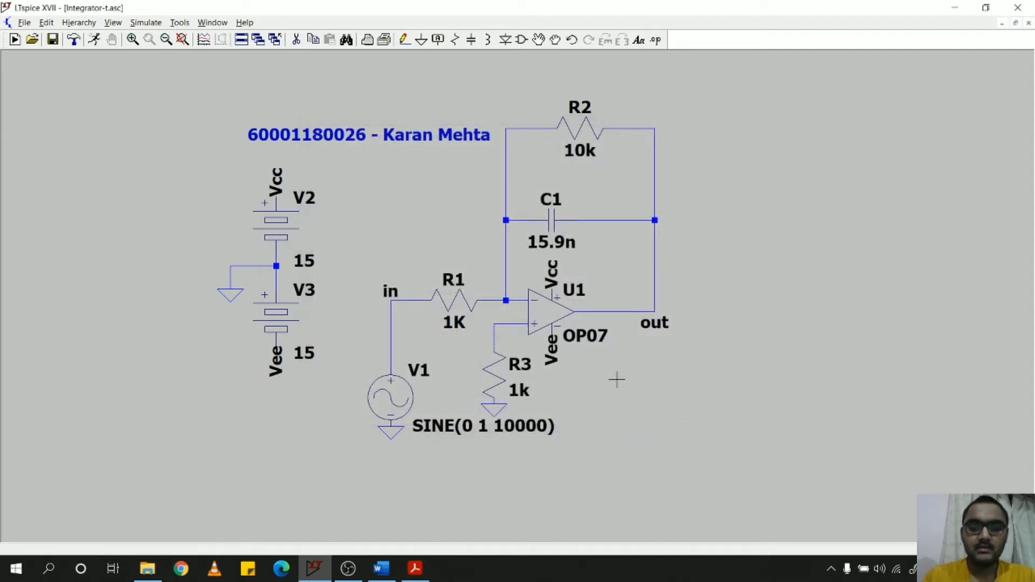
pyautogui.rightClick(775, 292)
pyautogui.click(782, 302)
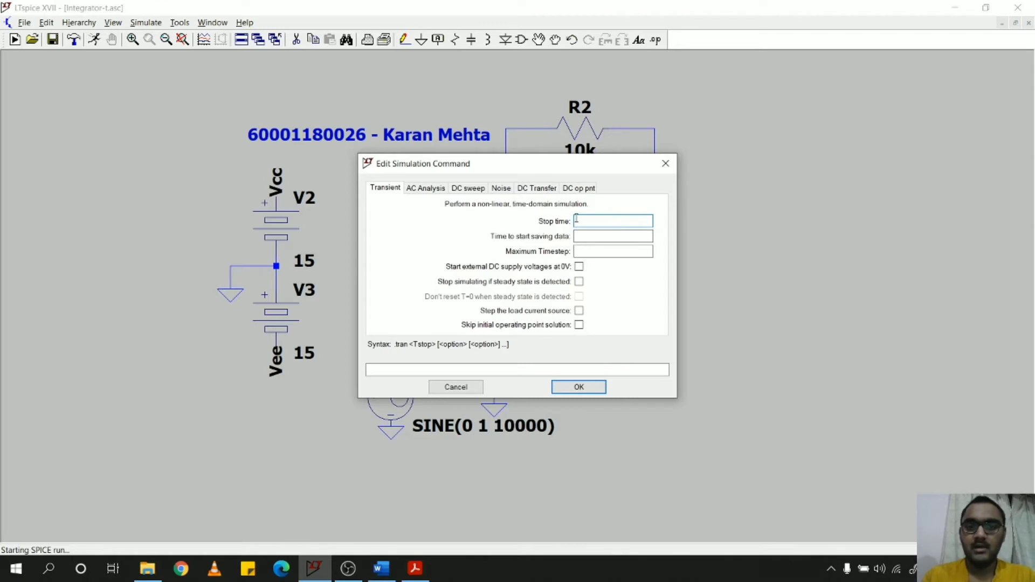
pyautogui.write('1ms')
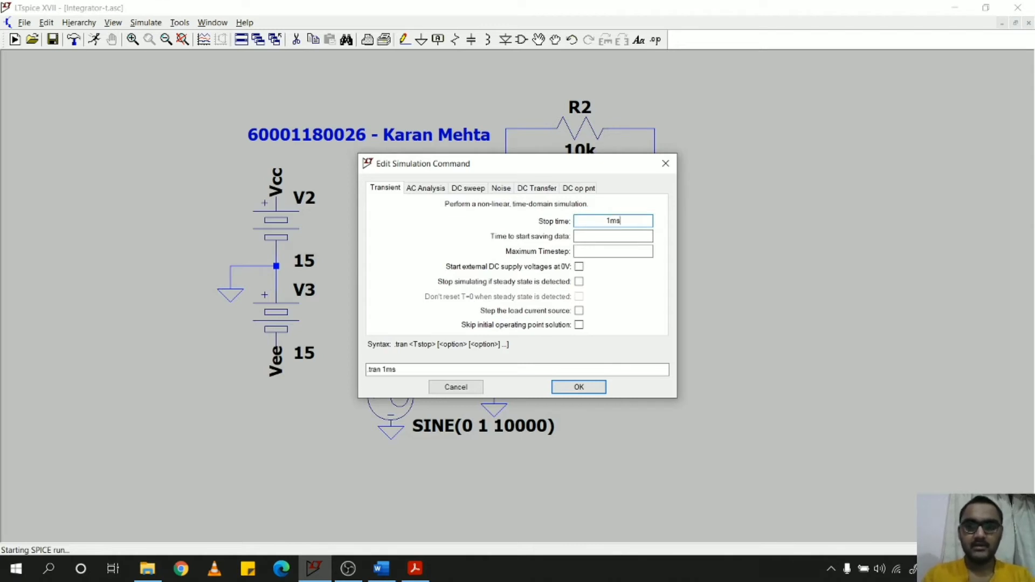
pyautogui.press('Tab')
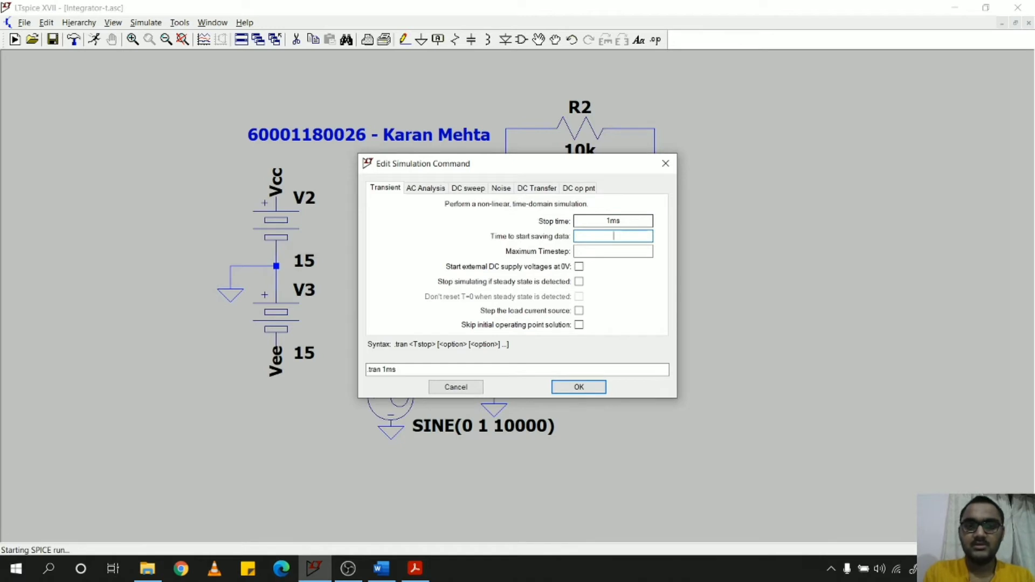
pyautogui.write('0 ')
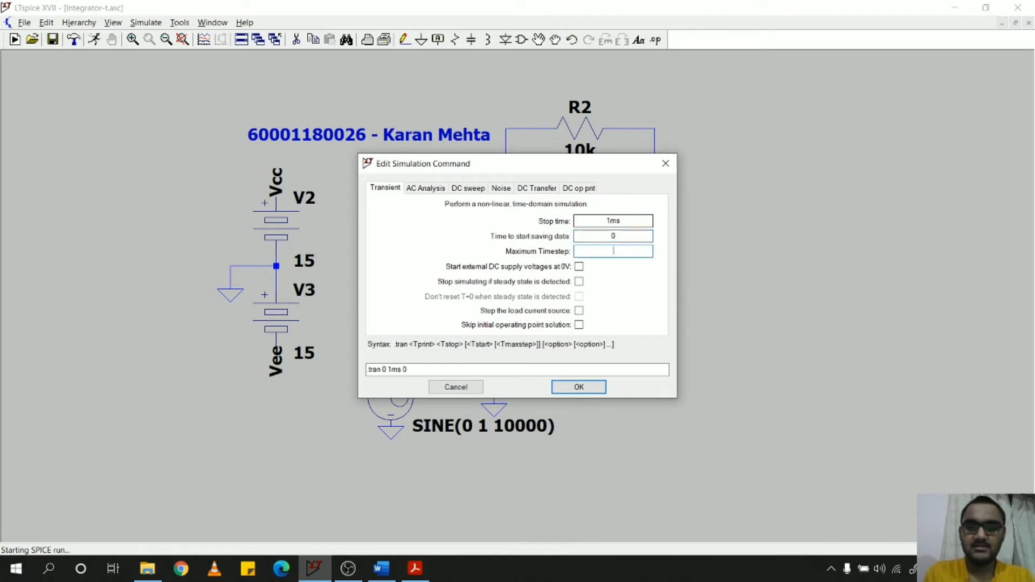
pyautogui.write('1us')
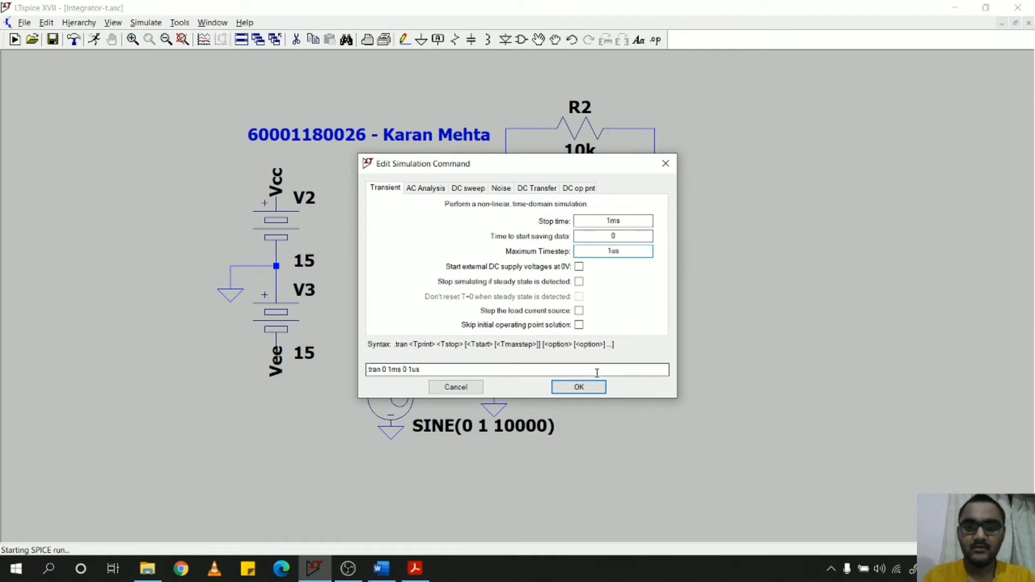
pyautogui.click(581, 388)
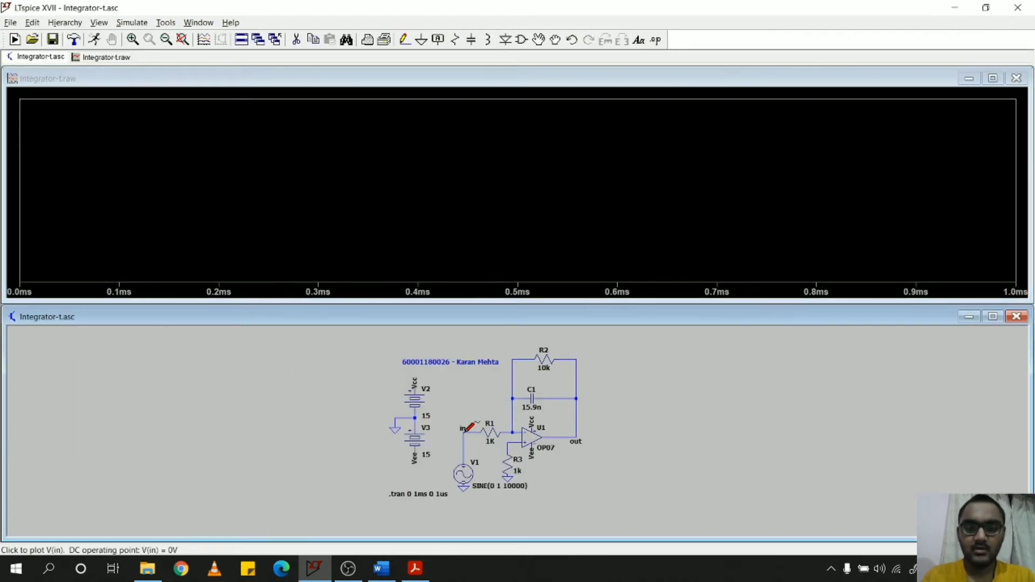
# Plot the voltages at the in and out nodes and maximize the waveform window
pyautogui.click(466, 430)
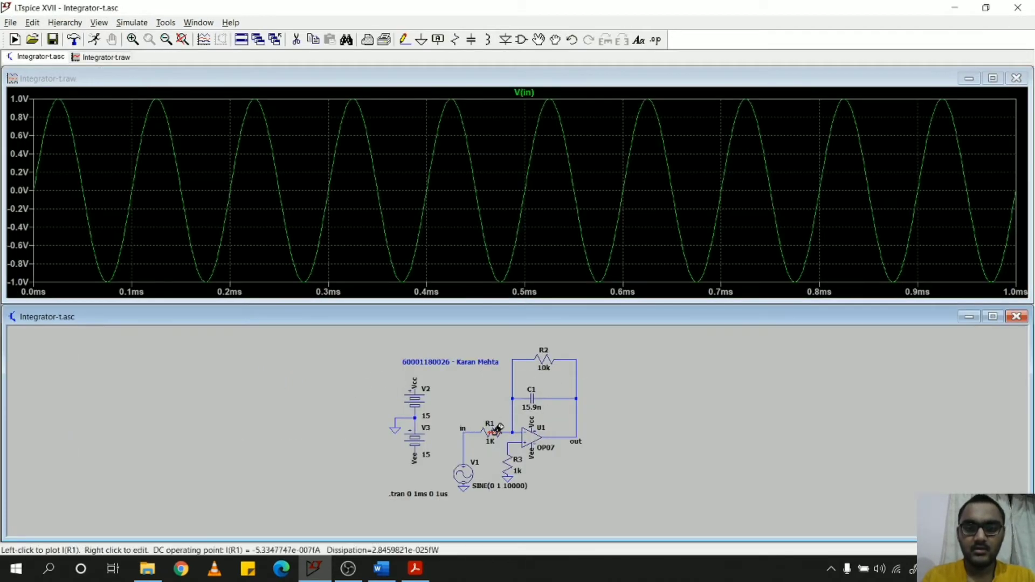
pyautogui.click(580, 433)
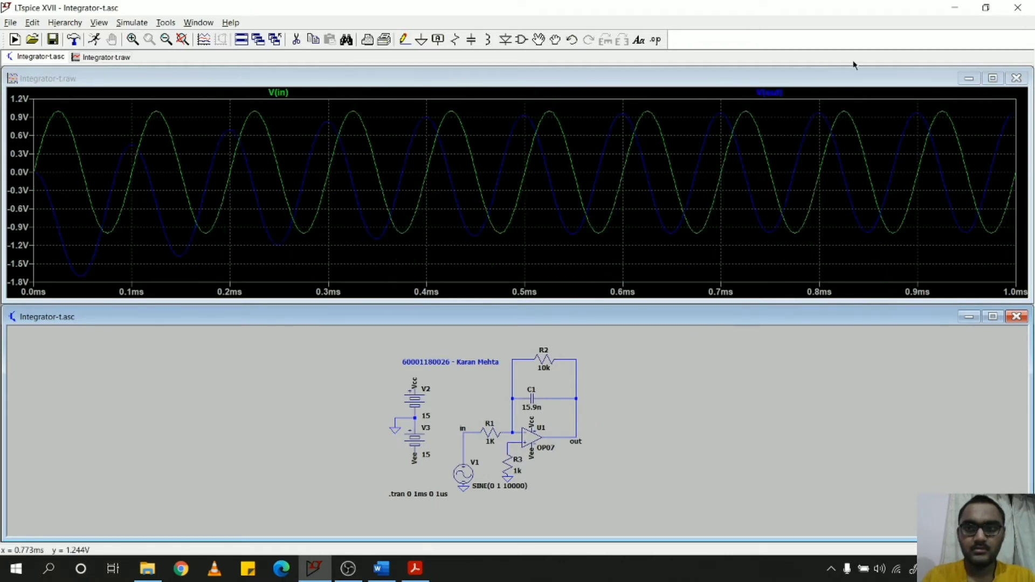
pyautogui.click(992, 78)
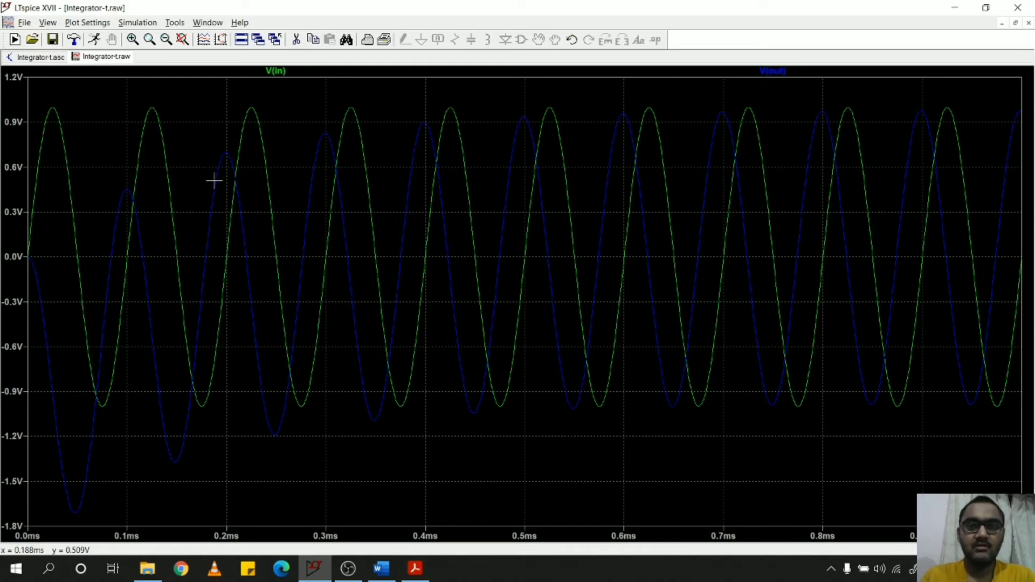
# Change source V1 in the schematic to a PULSE function with Vinitial -1 and Tdelay, Trise and Tfall all 0
pyautogui.hotkey('ctrl', 'Tab')
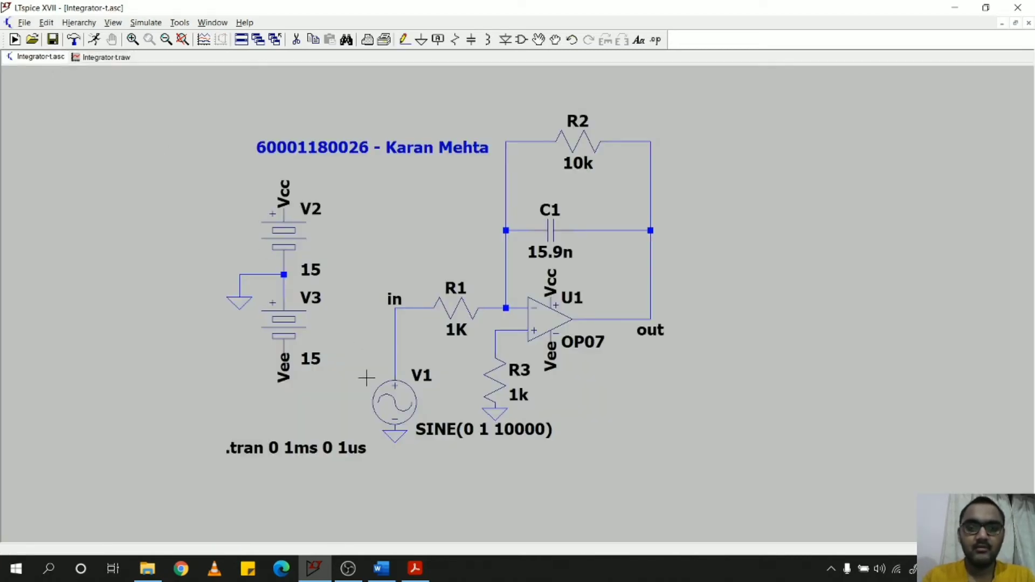
pyautogui.rightClick(400, 402)
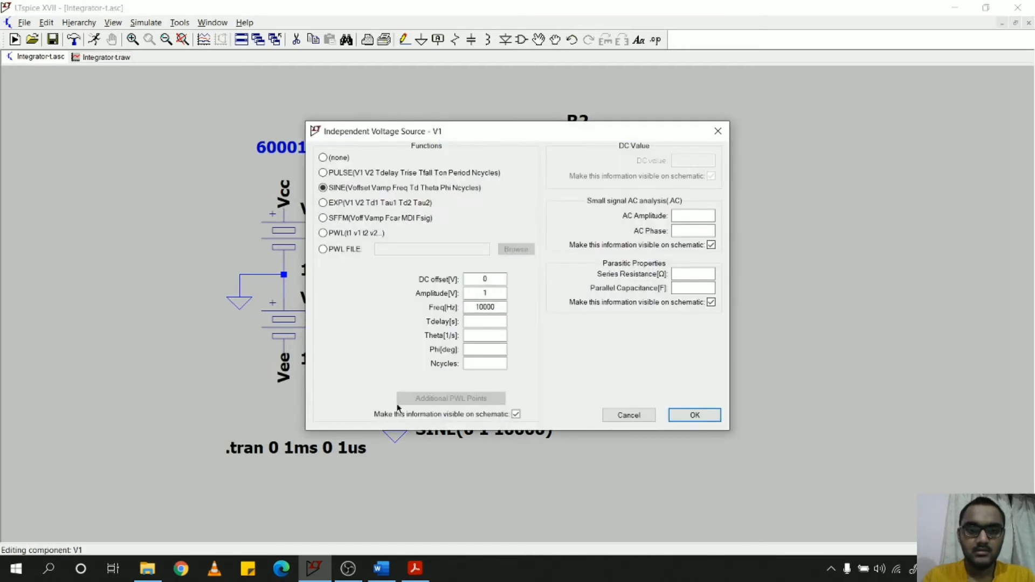
pyautogui.click(360, 174)
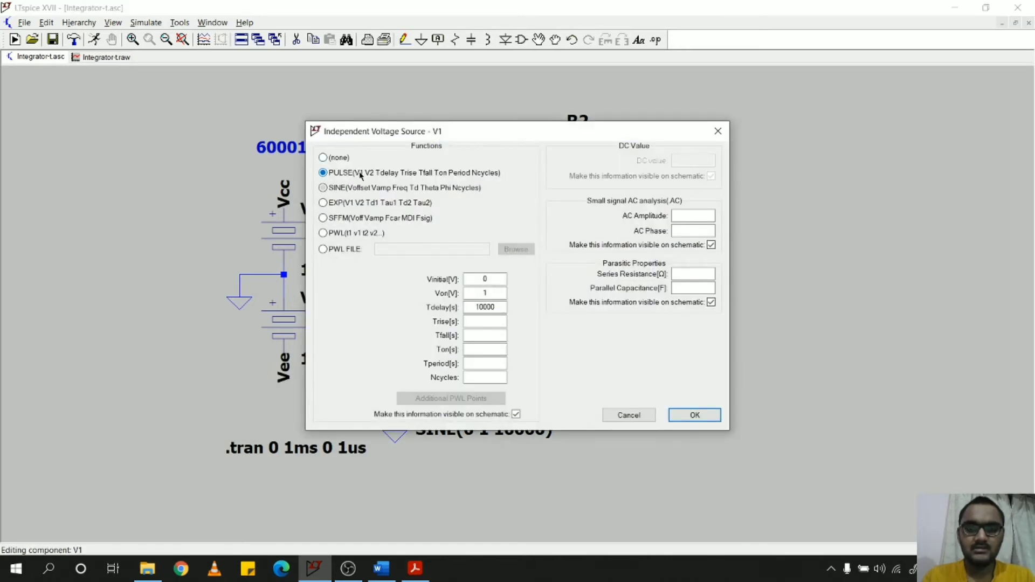
pyautogui.click(486, 279)
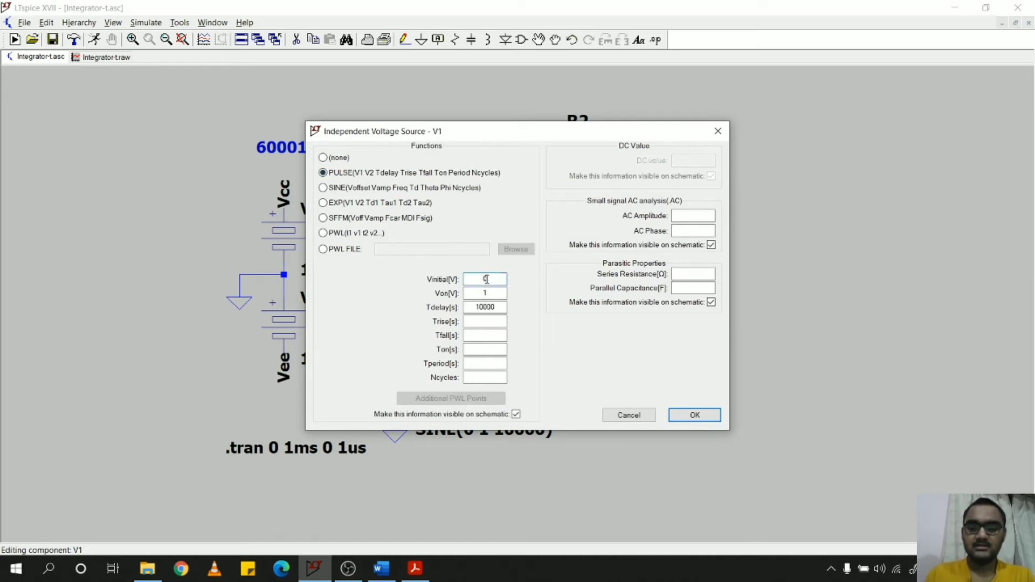
pyautogui.write('-1')
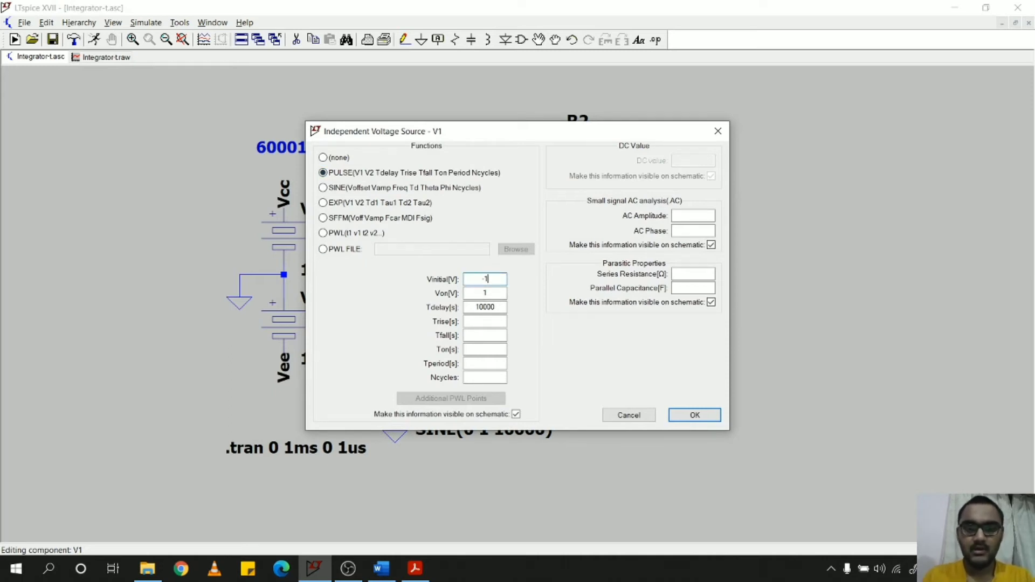
pyautogui.press('Tab')
pyautogui.press('Tab')
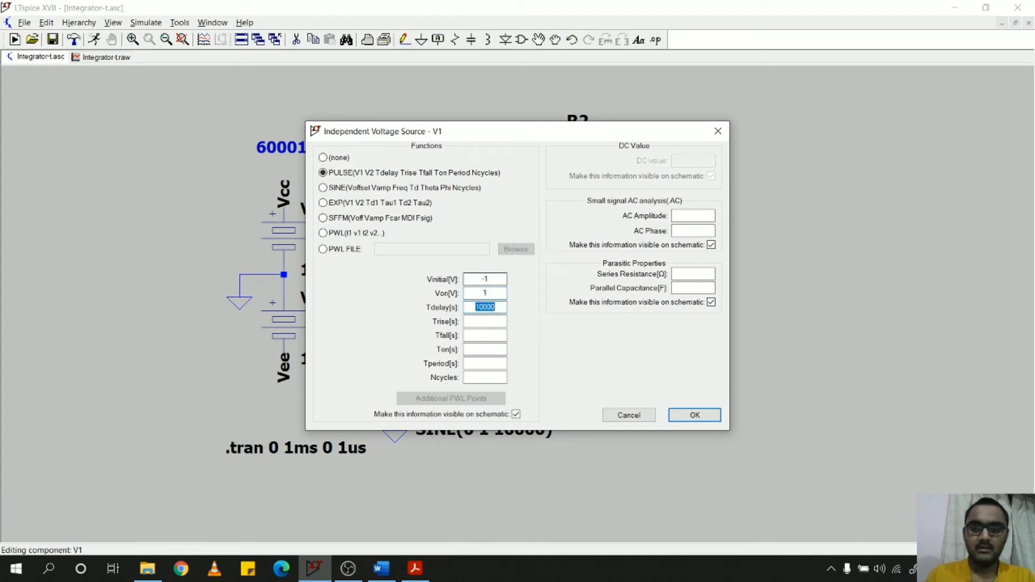
pyautogui.write('0')
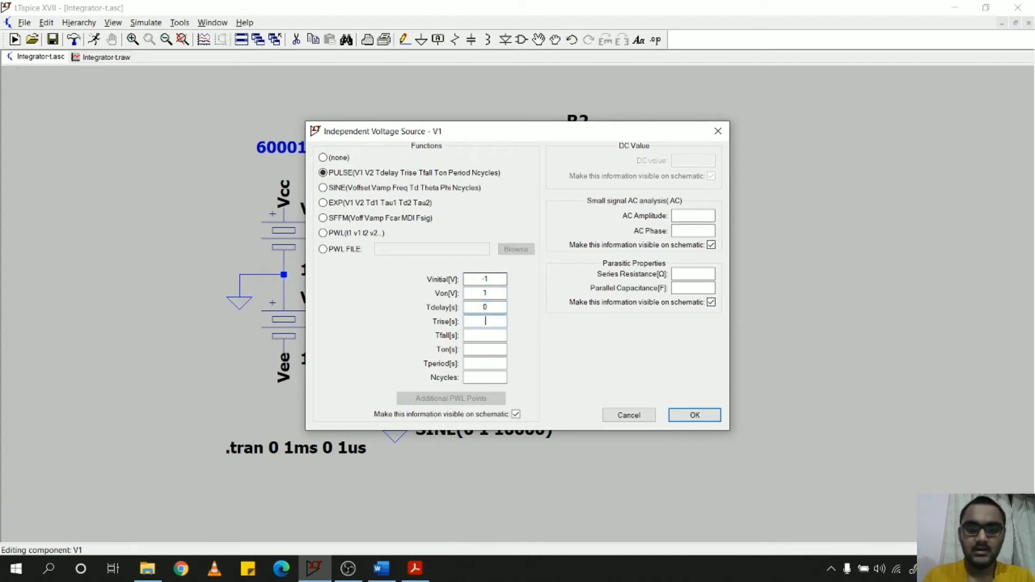
pyautogui.write('0')
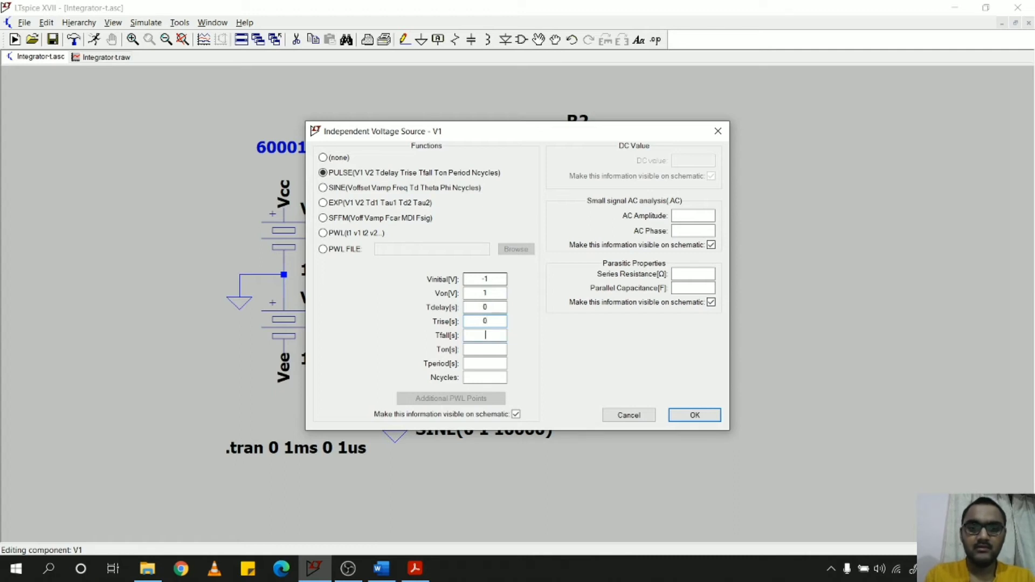
pyautogui.write('0')
pyautogui.press('Tab')
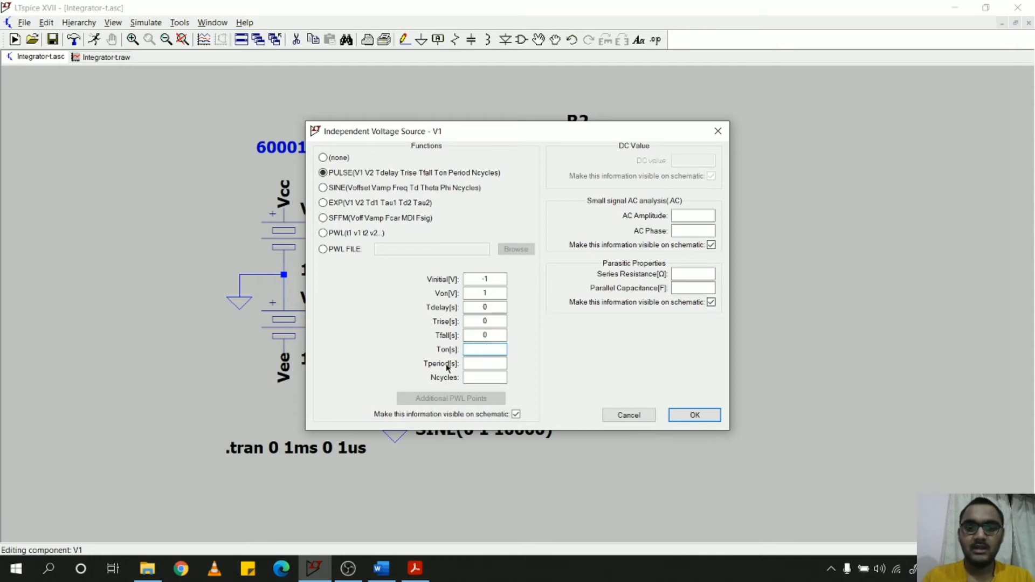
# Set V1's pulse period to 0.0001 s and its on-time to 0.00005 s, and apply the source settings
pyautogui.click(482, 364)
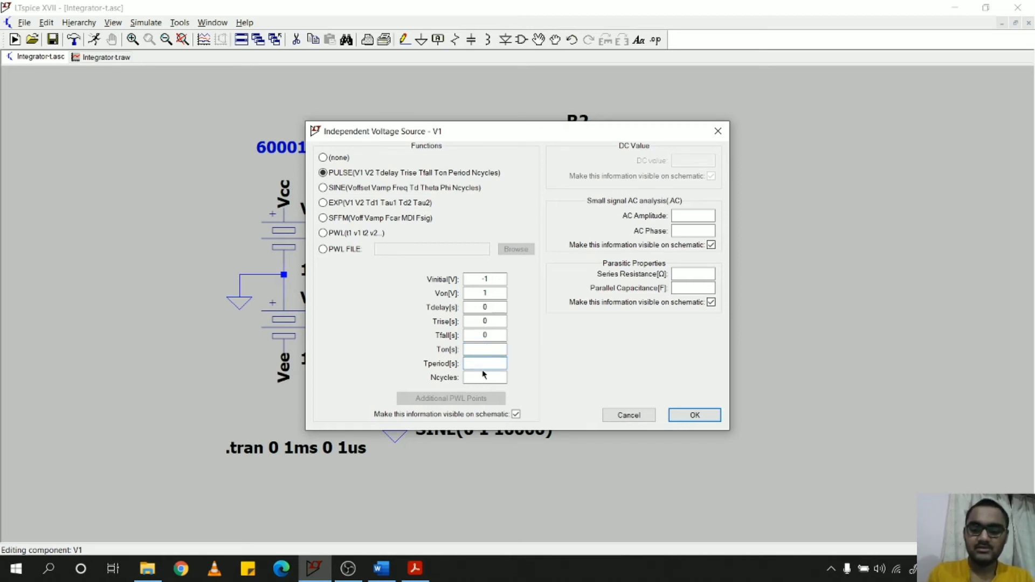
pyautogui.write('0.0001')
pyautogui.click(485, 351)
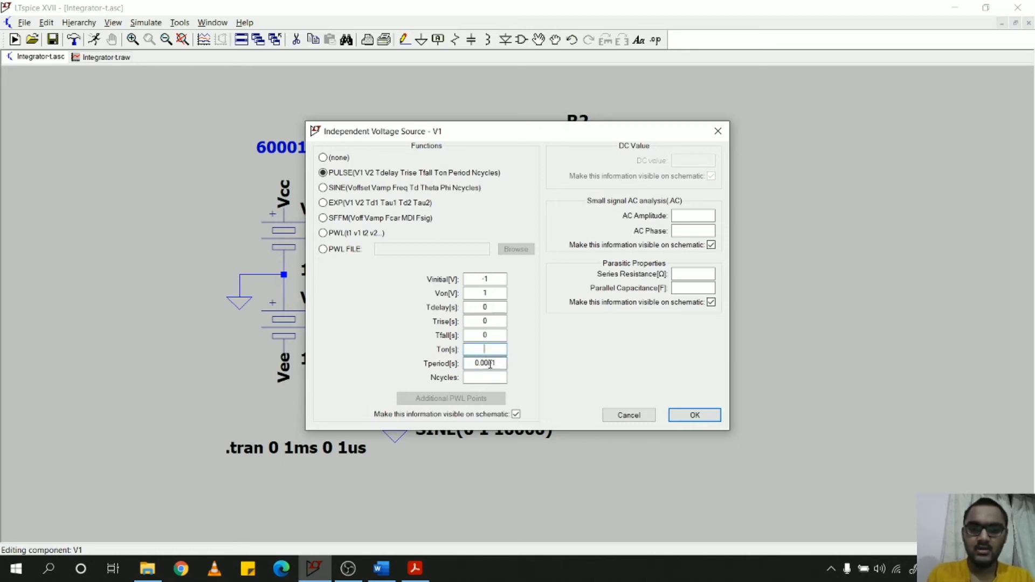
pyautogui.write('0')
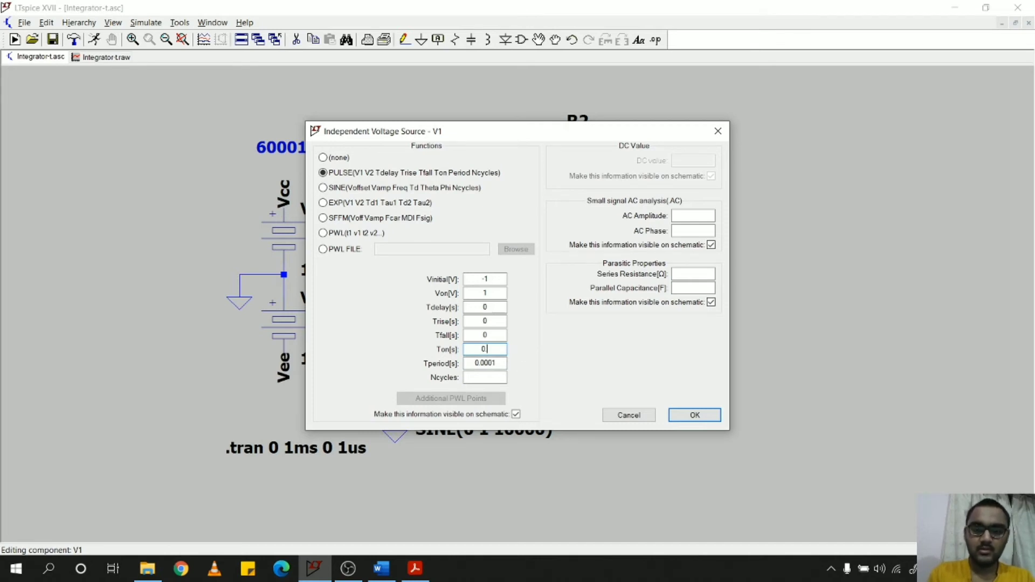
pyautogui.write('.0000')
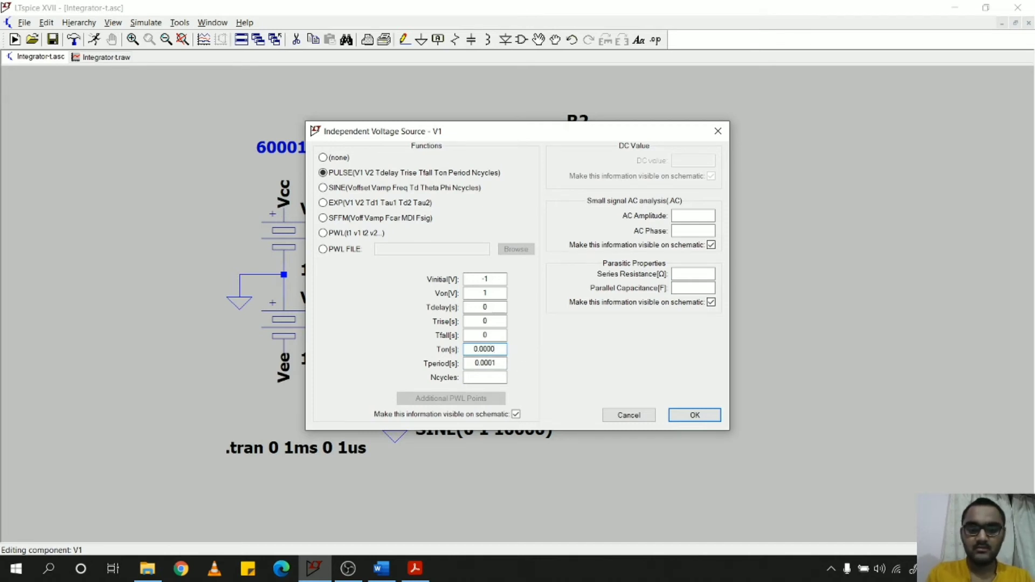
pyautogui.write('5')
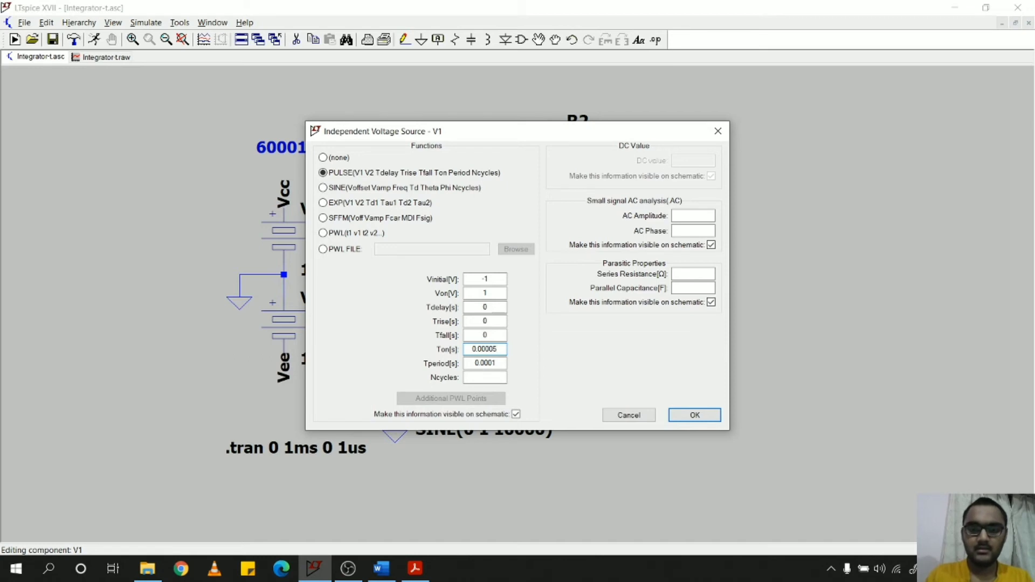
pyautogui.click(700, 413)
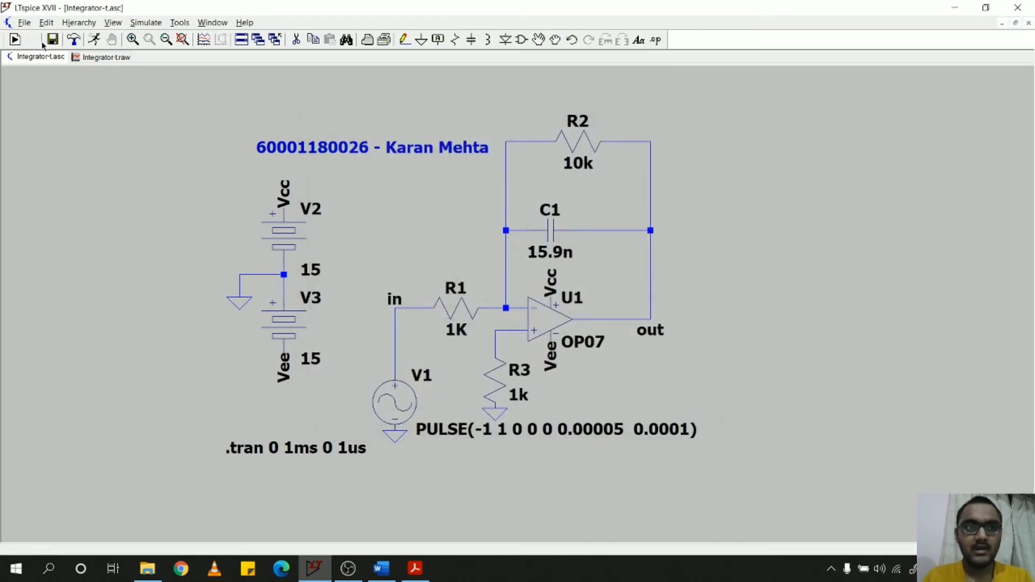
# Run the simulation with the pulse input and maximize the waveform window
pyautogui.click(97, 44)
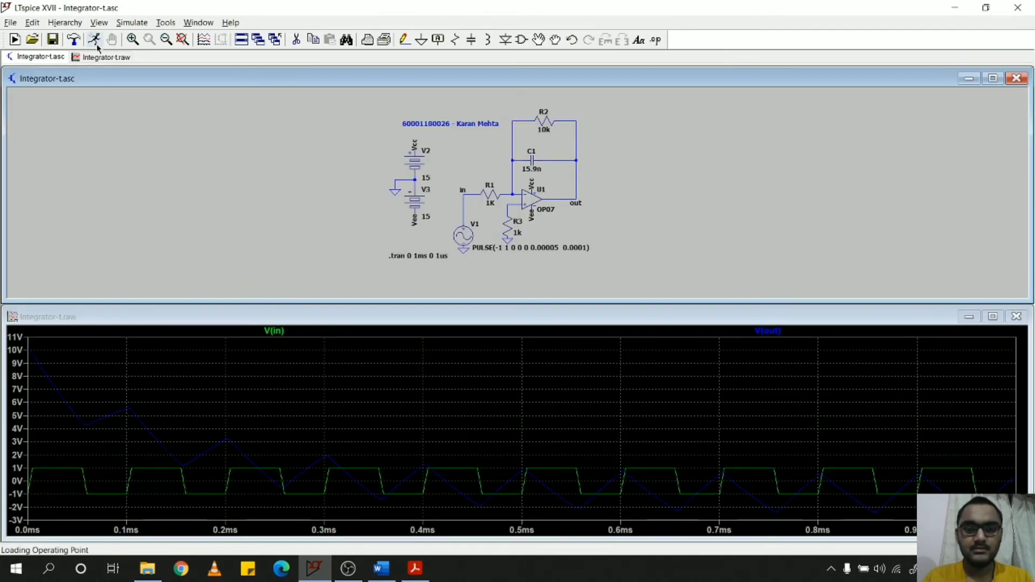
pyautogui.click(1000, 320)
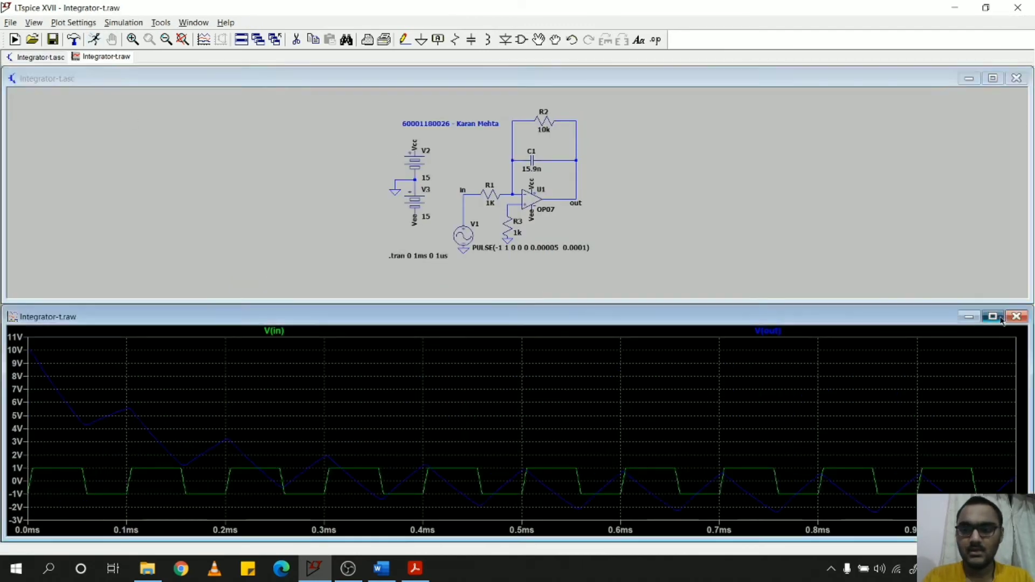
pyautogui.click(1000, 319)
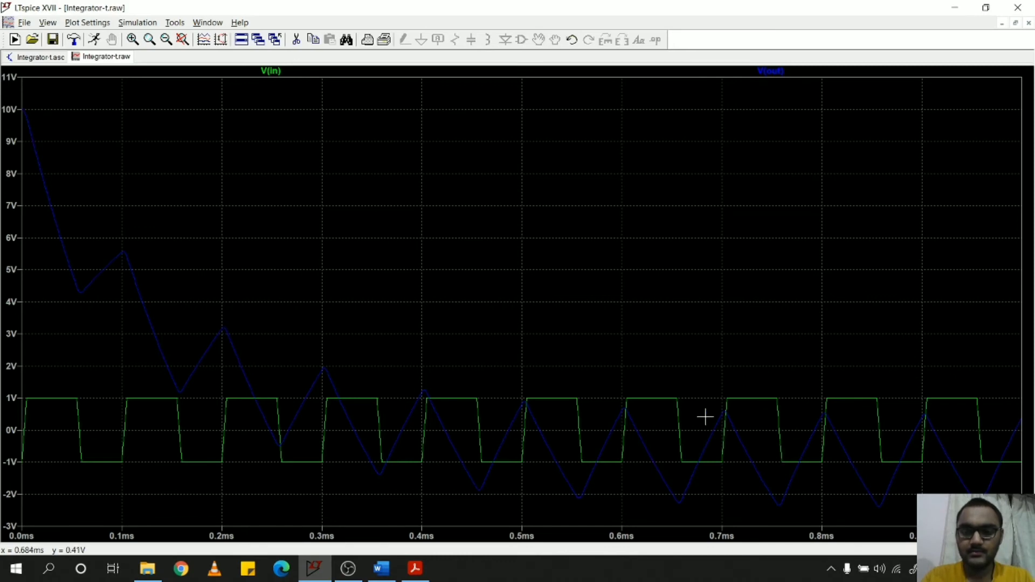
# In the Integrator.asc schematic with the AC 1 source, set up an AC Analysis simulation command with a Decade sweep
pyautogui.hotkey('ctrl', 'Tab')
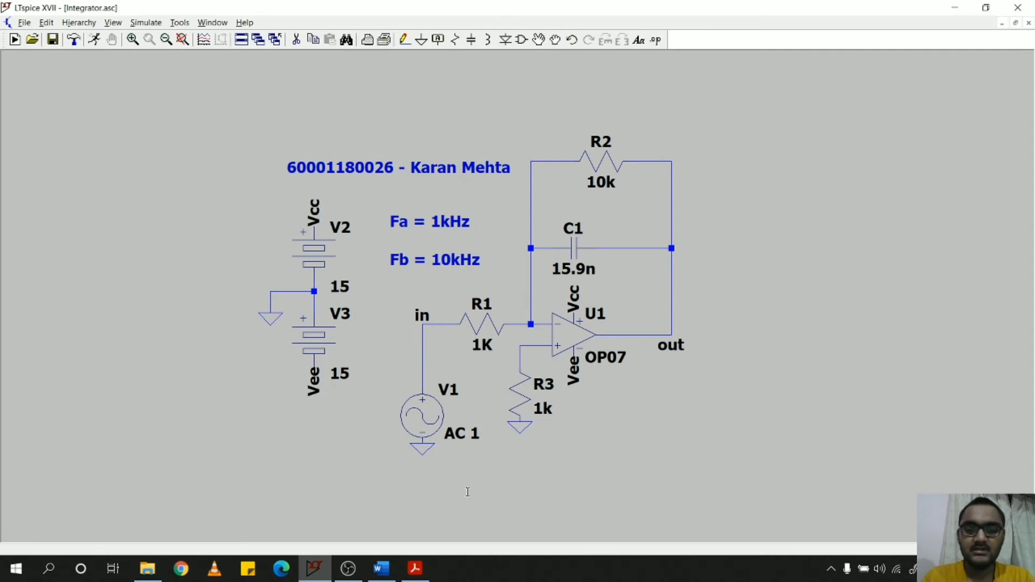
pyautogui.rightClick(549, 452)
pyautogui.click(600, 296)
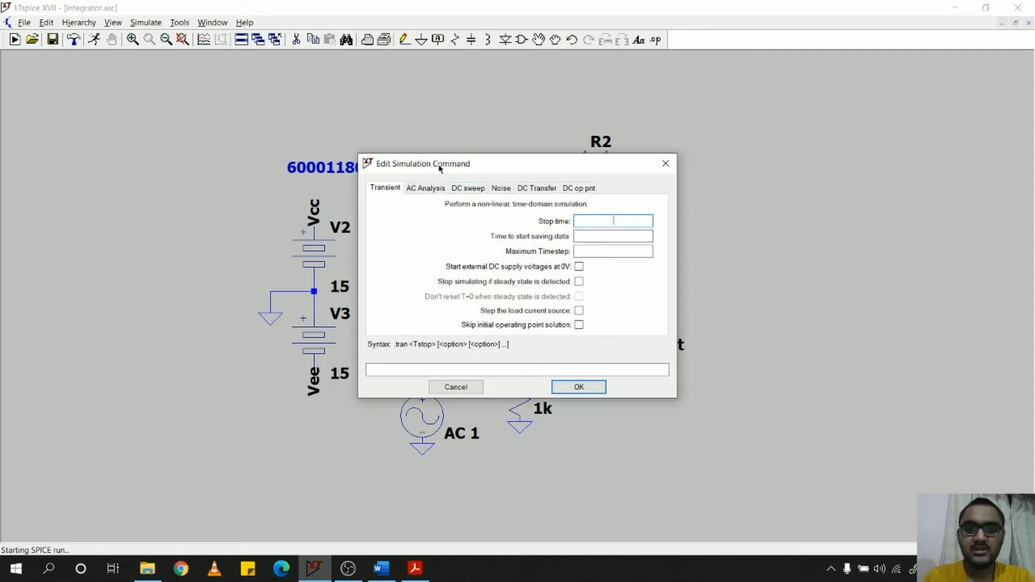
pyautogui.click(419, 189)
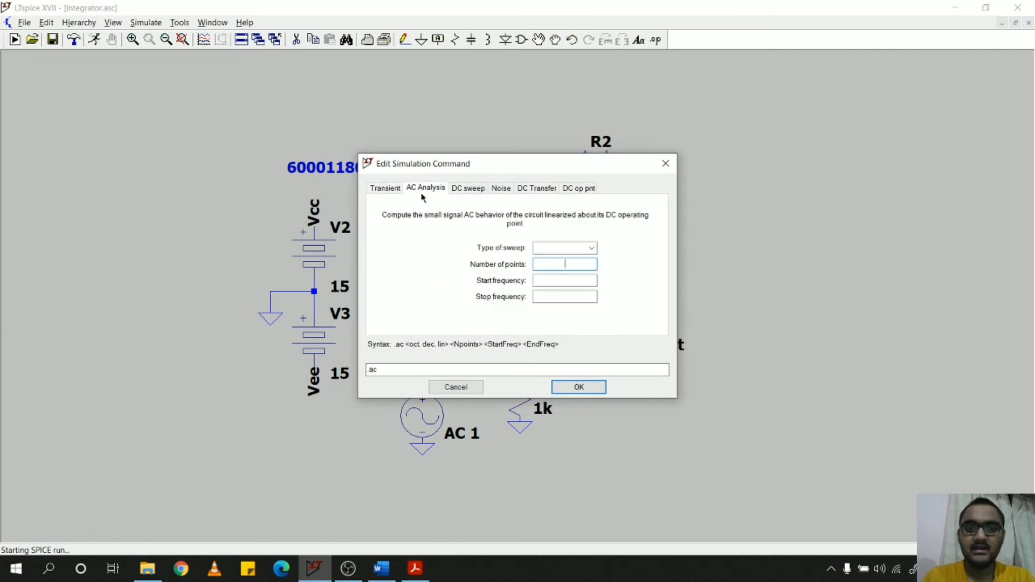
pyautogui.click(548, 248)
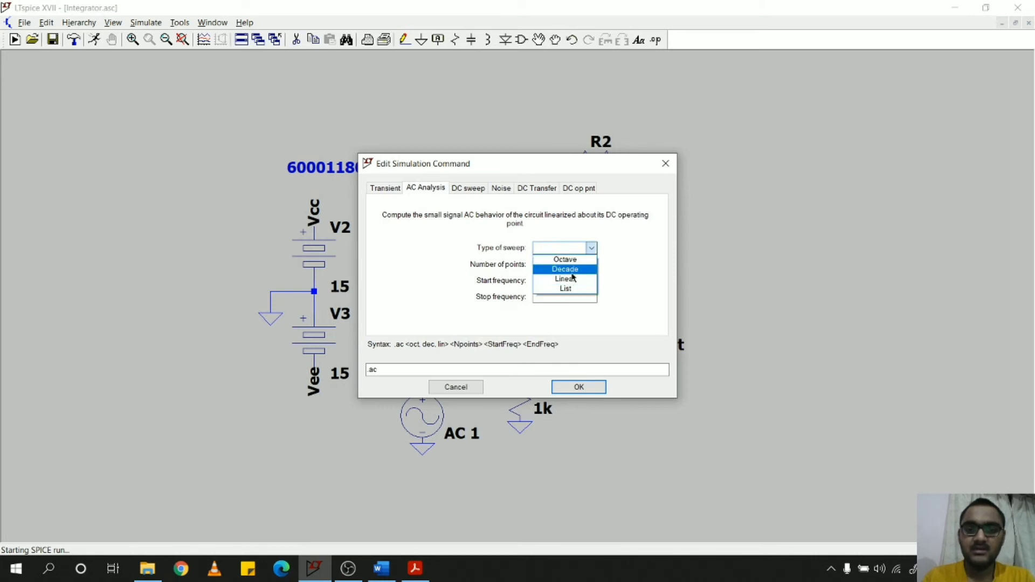
pyautogui.click(575, 270)
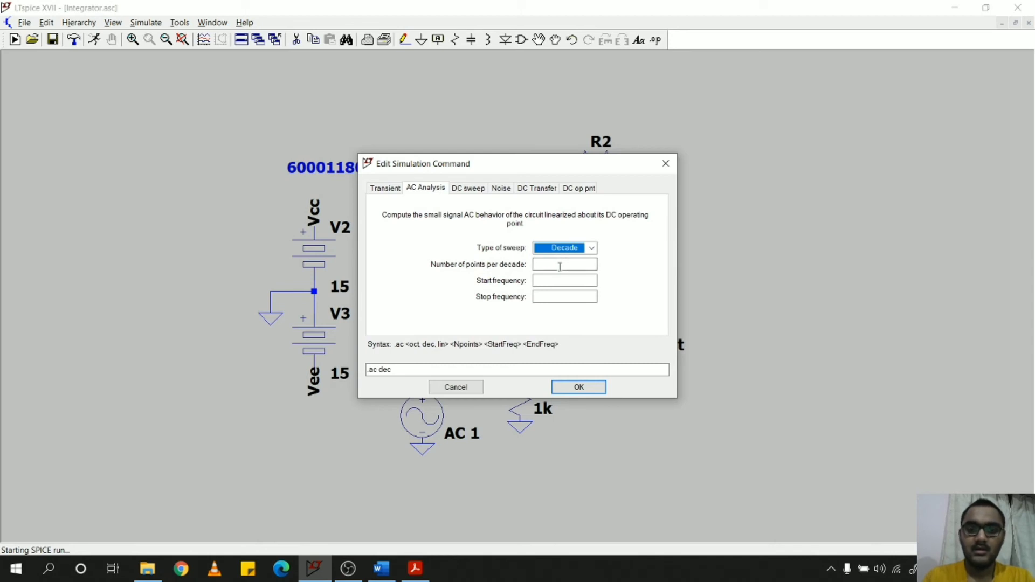
# Set the AC sweep to 500 points per decade, with start frequency 1 and stop frequency 40k
pyautogui.click(560, 266)
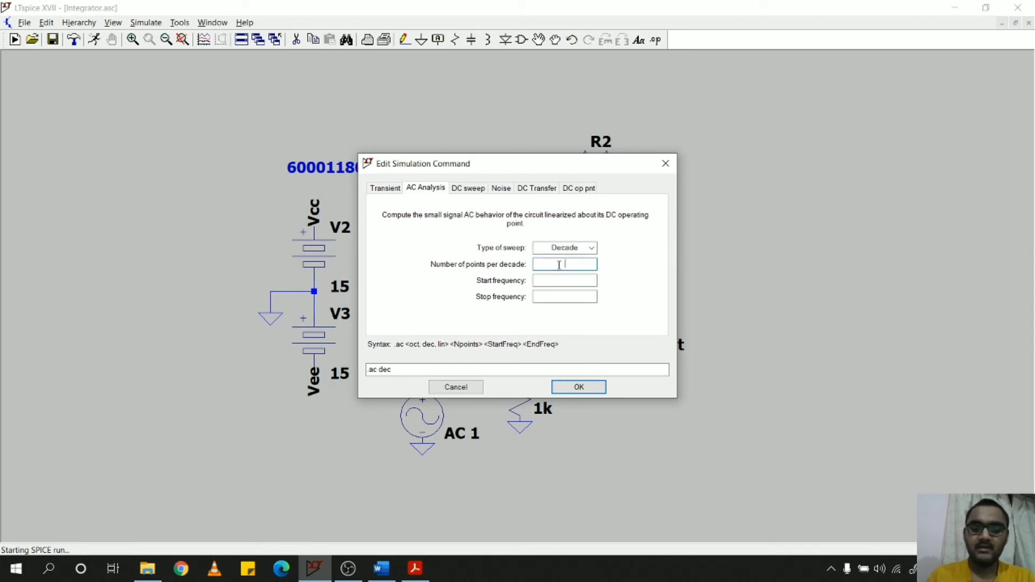
pyautogui.write('500')
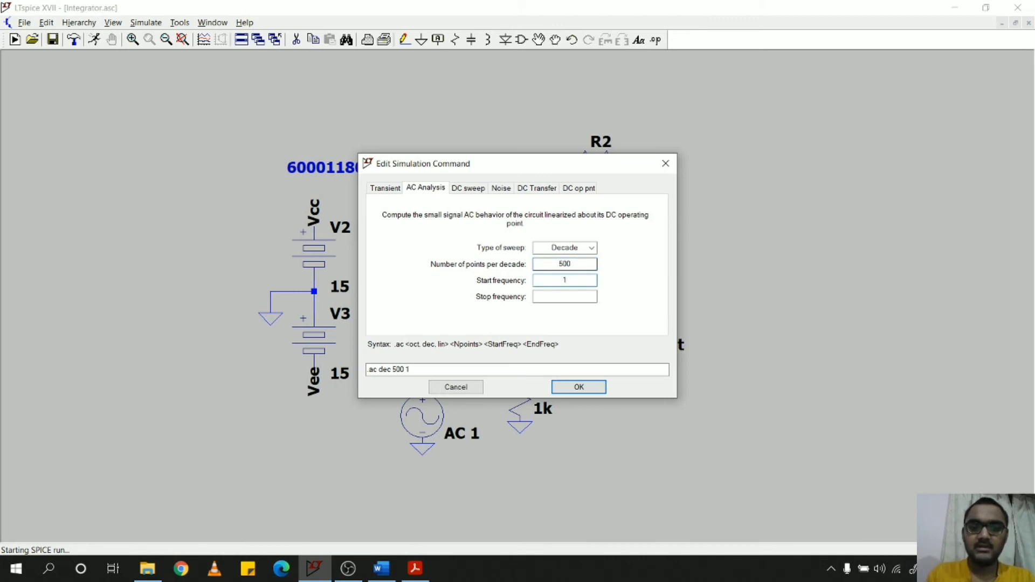
pyautogui.press('Tab')
pyautogui.write('40k')
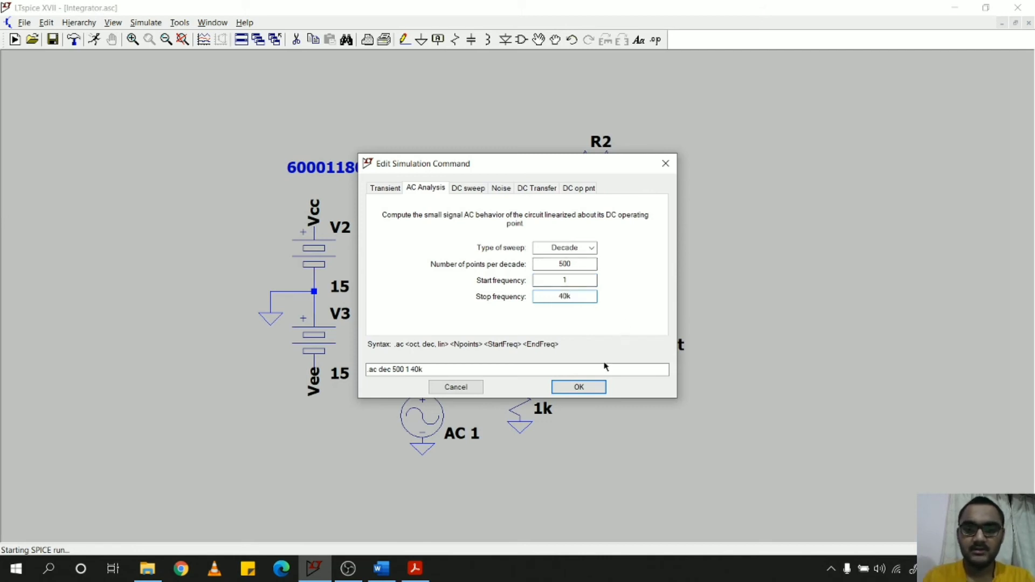
# Run the AC analysis and plot the voltage at the out node in a maximized waveform window
pyautogui.click(579, 387)
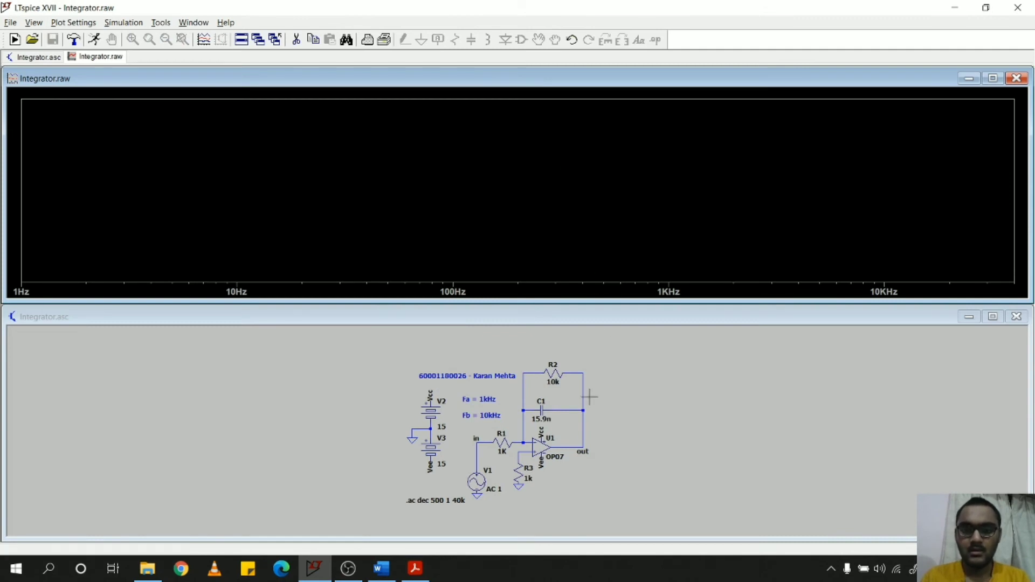
pyautogui.click(583, 434)
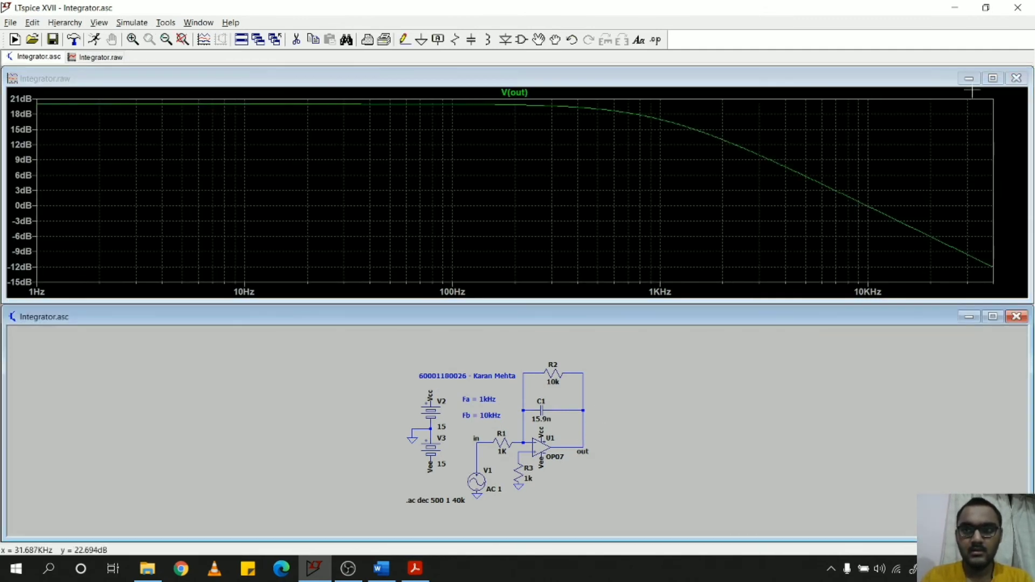
pyautogui.click(993, 78)
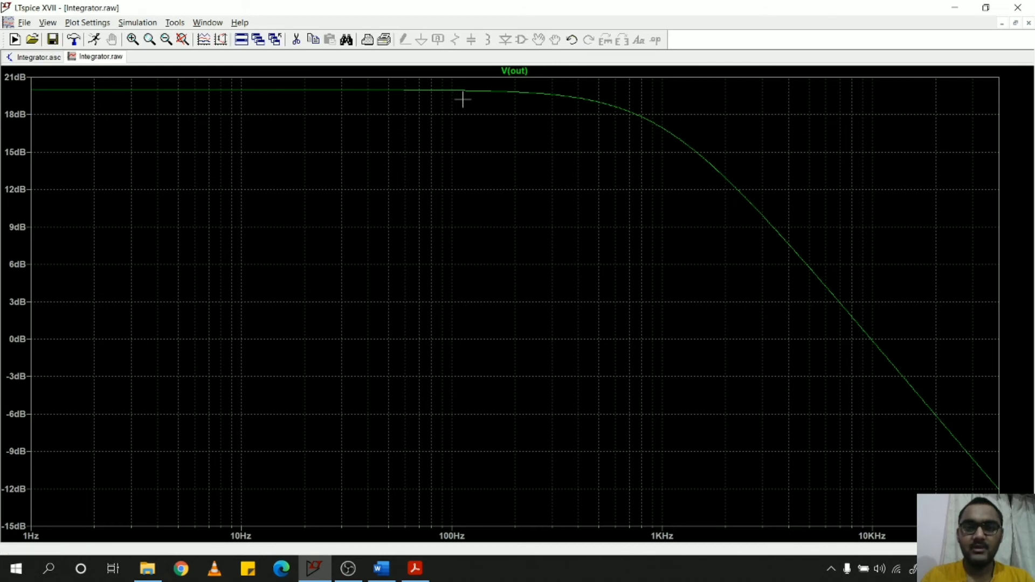
# Trace the V(out) response with a cursor to 10 kHz, close the cursor readout, and switch to the experiment PDF in Acrobat Reader
pyautogui.click(515, 71)
pyautogui.moveTo(418, 92)
pyautogui.mouseDown()
pyautogui.moveTo(79, 107)
pyautogui.moveTo(196, 132)
pyautogui.moveTo(548, 258)
pyautogui.moveTo(370, 293)
pyautogui.moveTo(485, 314)
pyautogui.moveTo(580, 365)
pyautogui.moveTo(582, 391)
pyautogui.moveTo(662, 519)
pyautogui.moveTo(658, 300)
pyautogui.moveTo(797, 370)
pyautogui.moveTo(871, 456)
pyautogui.mouseUp()
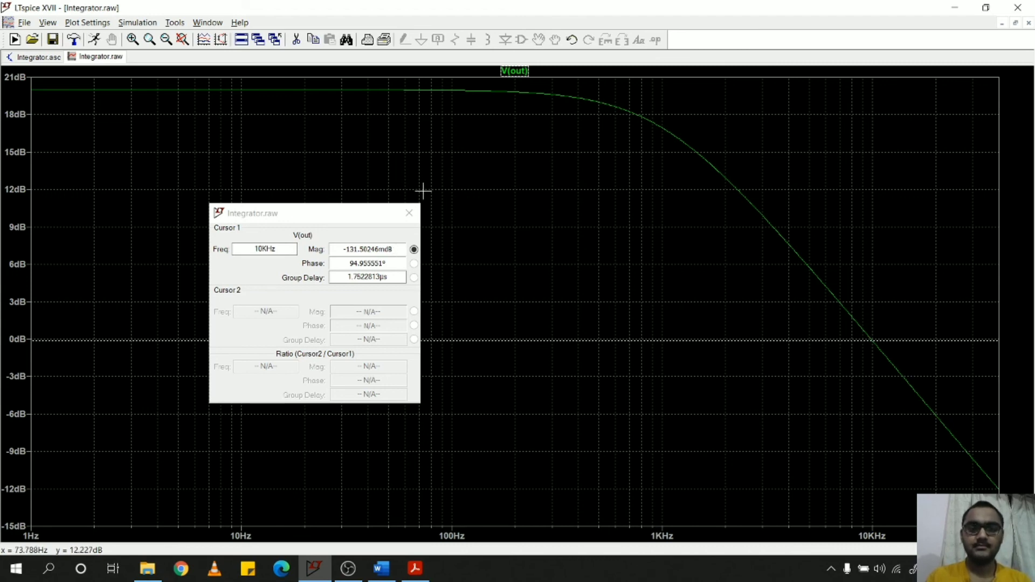
pyautogui.click(420, 211)
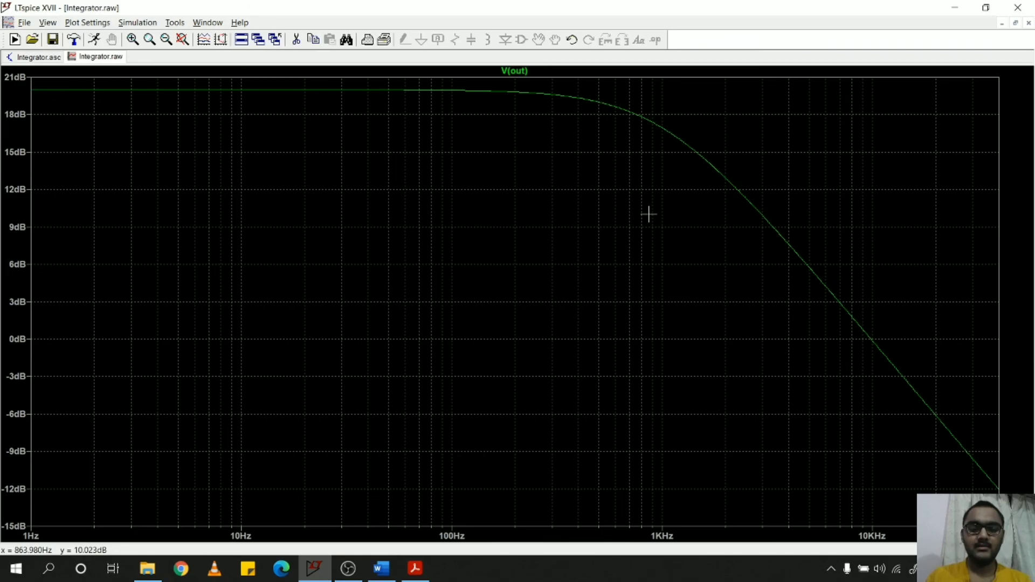
pyautogui.hotkey('alt', 'Tab')
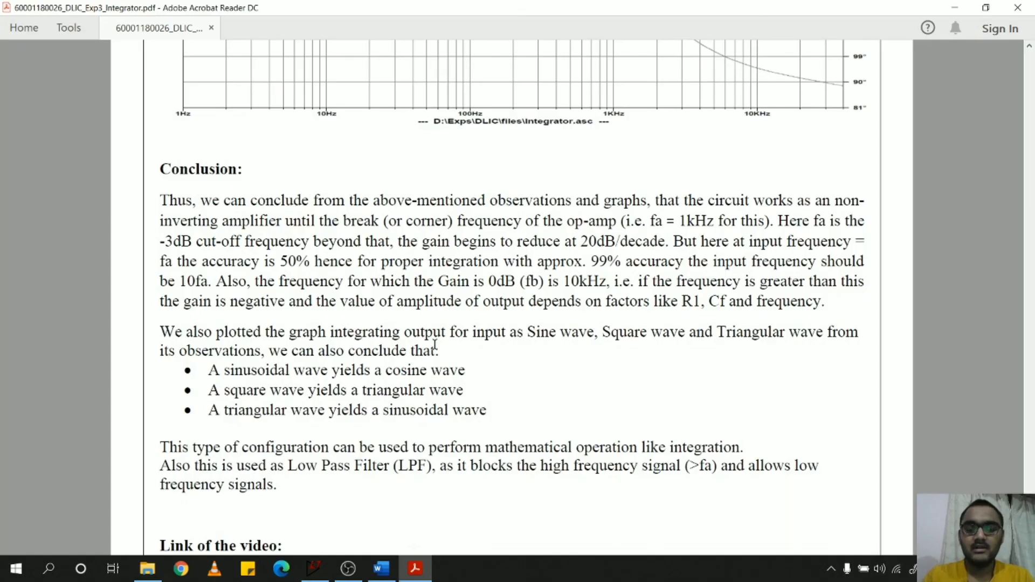